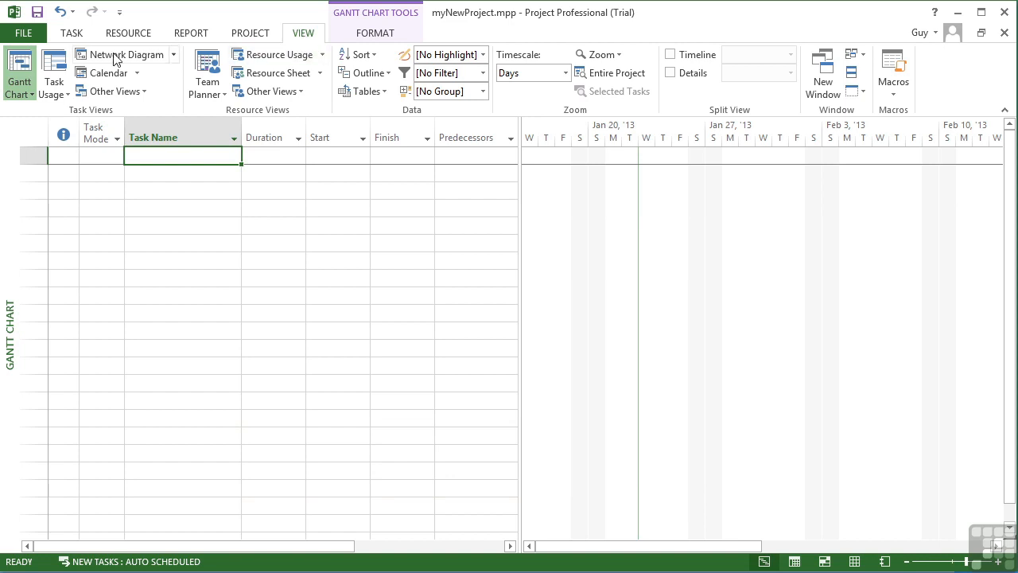
Open the project file's advanced properties and look through the General, Statistics, Contents and Custom information.
left_click(24, 33)
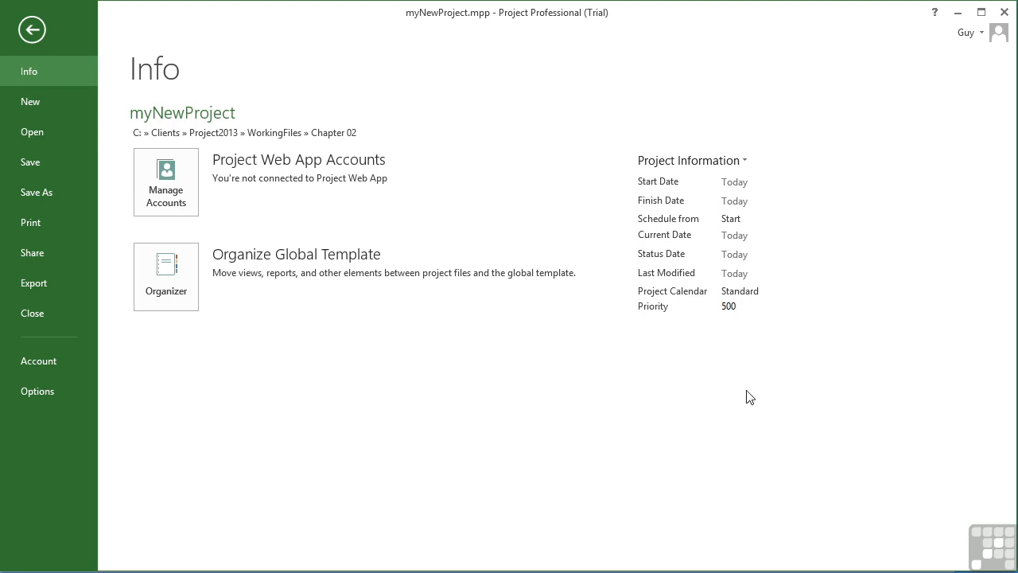
left_click(748, 160)
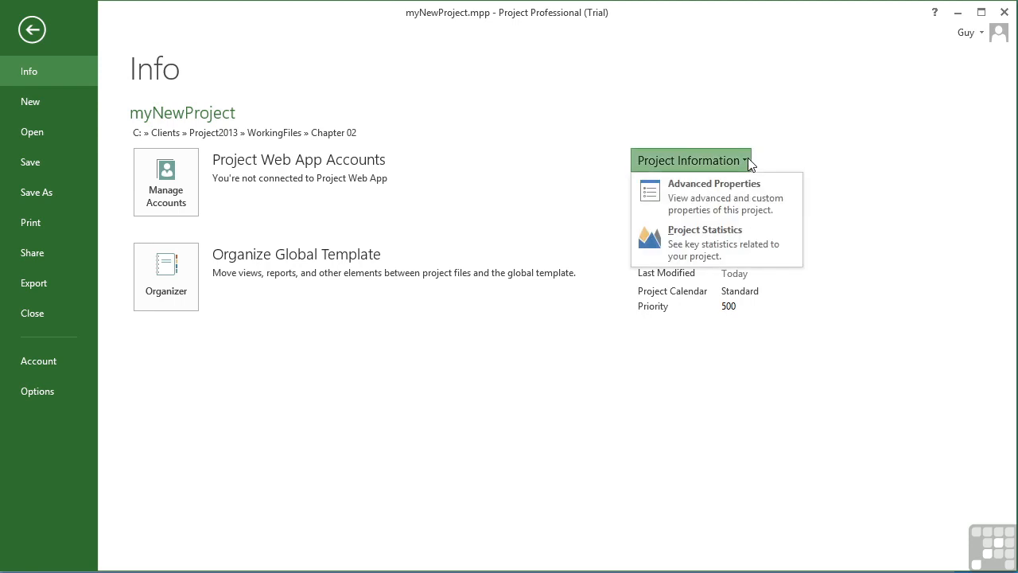
left_click(718, 187)
left_click_drag(170, 23, 456, 80)
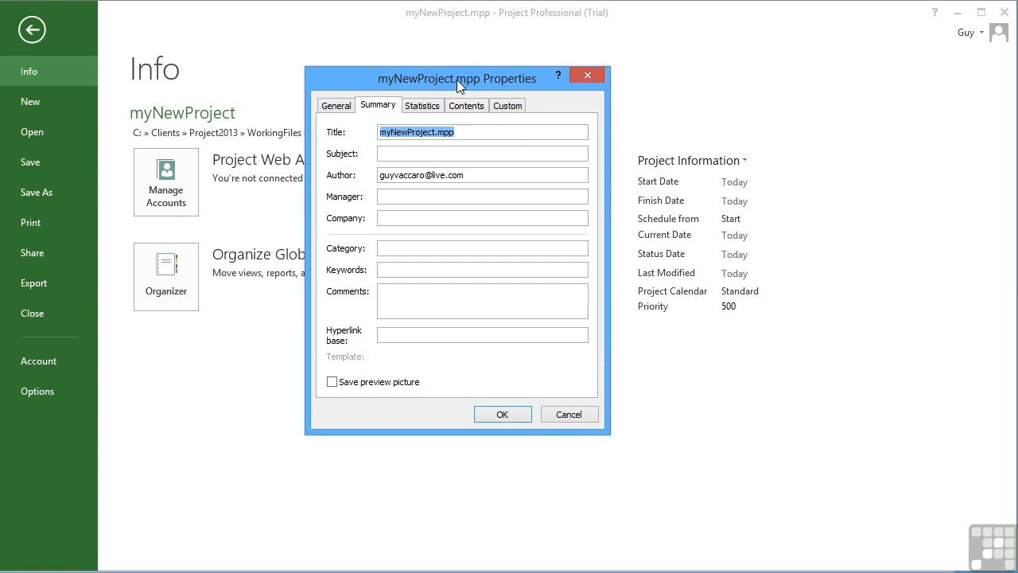
left_click(336, 105)
left_click(422, 105)
left_click(467, 105)
left_click(507, 105)
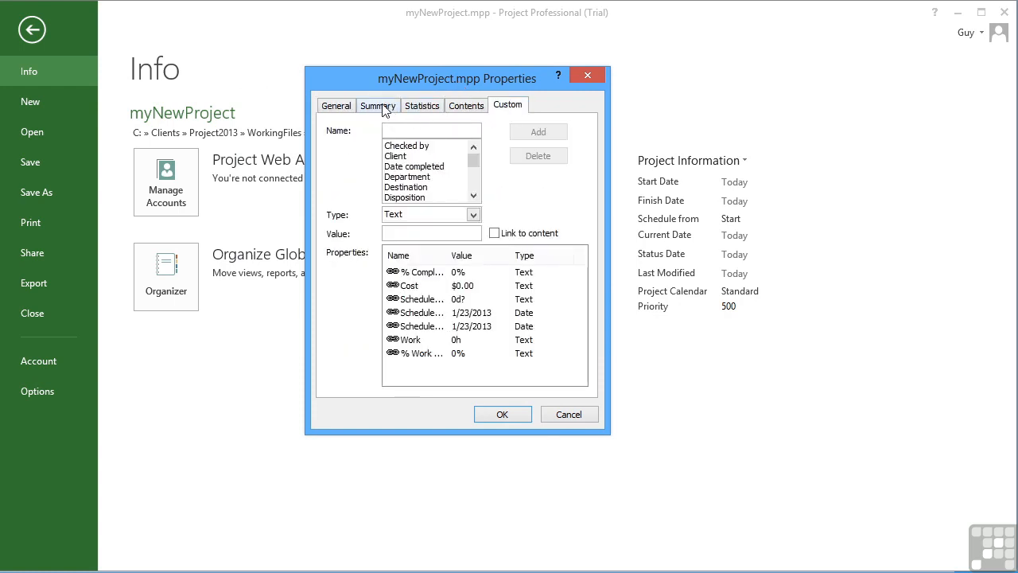
left_click(340, 106)
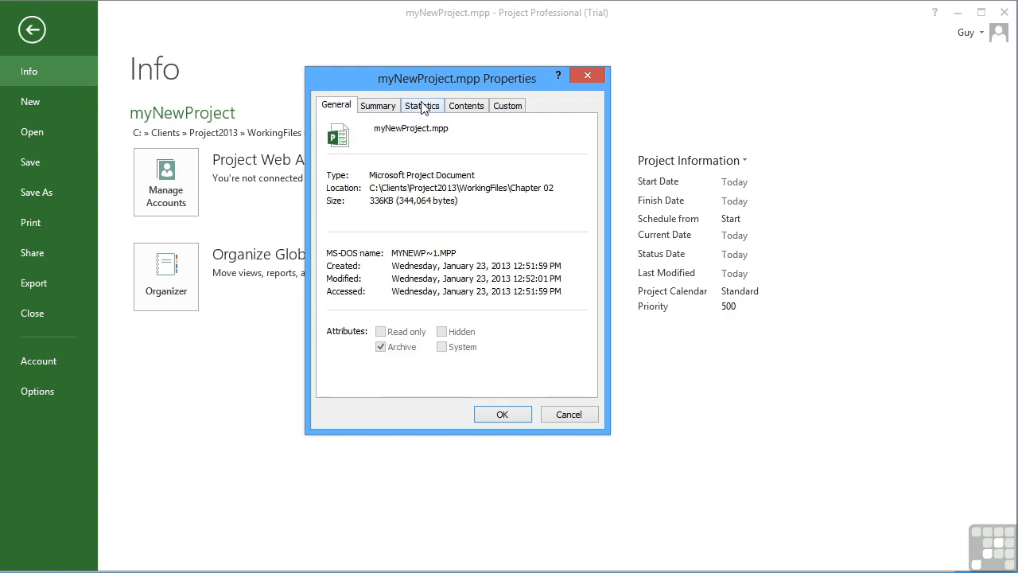
In the summary properties, set the title to My New Bedroom and the subject to Bedroom Revitalization.
left_click(378, 105)
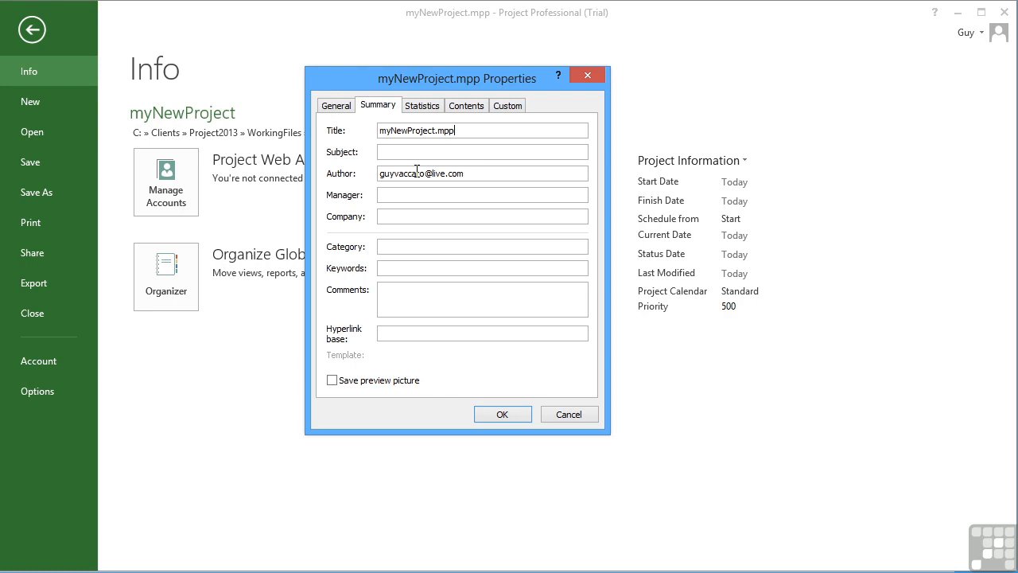
key("BackSpace")
key("BackSpace")
key("BackSpace")
key("BackSpace")
key("BackSpace")
key("BackSpace")
key("BackSpace")
key("BackSpace")
key("BackSpace")
key("BackSpace")
key("BackSpace")
key("BackSpace")
key("BackSpace")
key("BackSpace")
key("BackSpace")
key("BackSpace")
type("My New Bedroom")
left_click(415, 154)
type("Bedroom Revitalization")
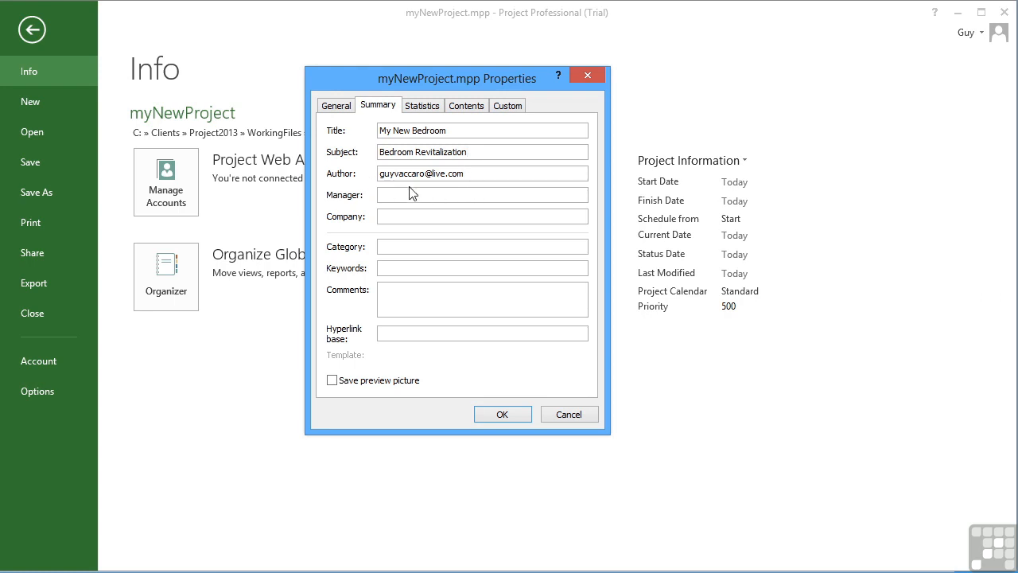
Replace the author with the author's full name, enter the manager's name and the company Builders Inc, and apply the properties.
key("BackSpace")
key("BackSpace")
key("BackSpace")
key("BackSpace")
key("BackSpace")
key("BackSpace")
key("BackSpace")
key("BackSpace")
key("BackSpace")
key("BackSpace")
key("BackSpace")
key("BackSpace")
key("BackSpace")
key("BackSpace")
key("BackSpace")
key("BackSpace")
key("BackSpace")
key("BackSpace")
key("BackSpace")
type("Guy Vaccaro")
key("Tab")
type("Mickey MouseBuilders Inc")
left_click(443, 198)
left_click(451, 173)
left_click(503, 415)
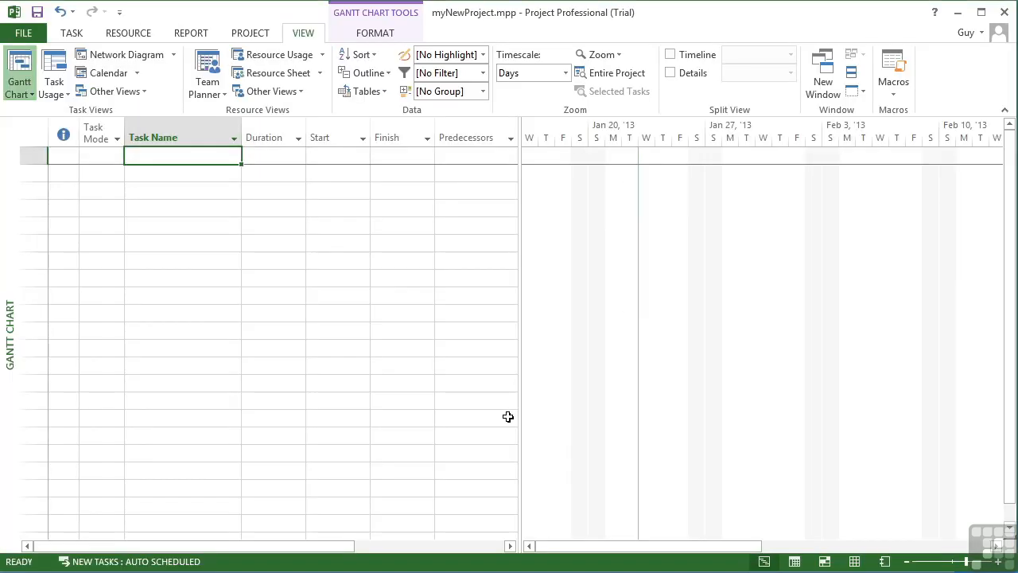
Reopen the advanced properties to check the entered summary details, and close them.
left_click(31, 39)
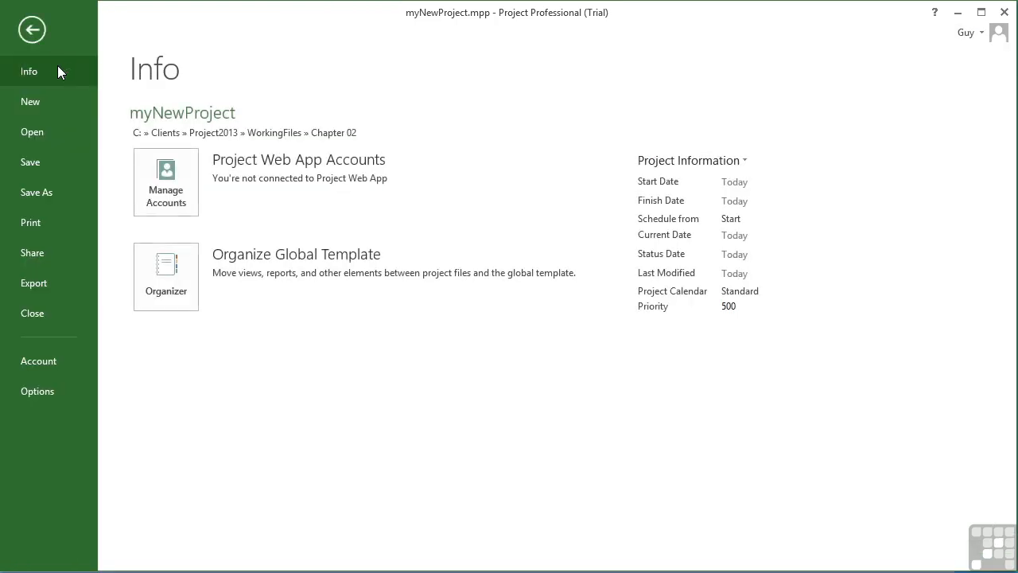
left_click(743, 161)
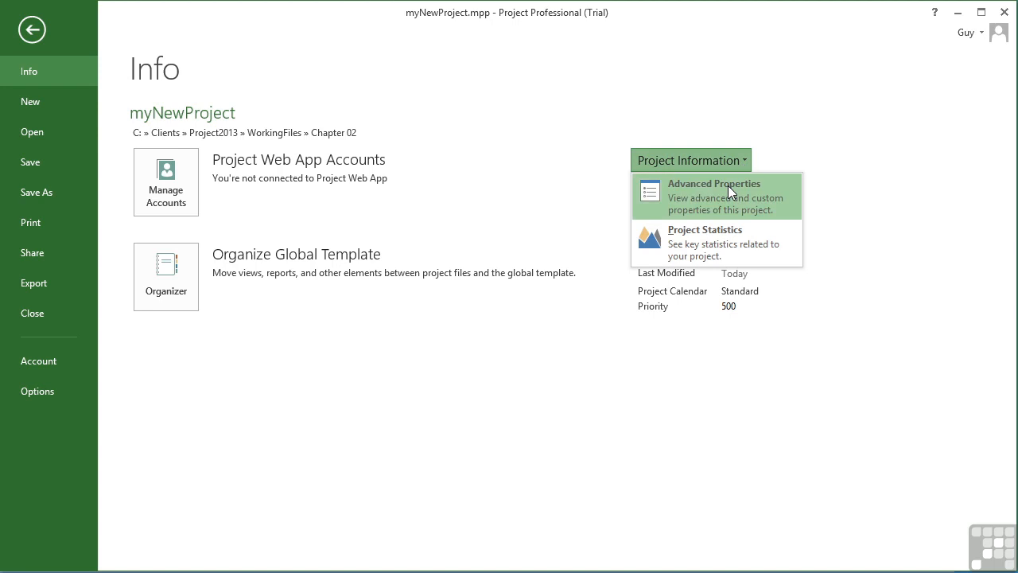
left_click(728, 185)
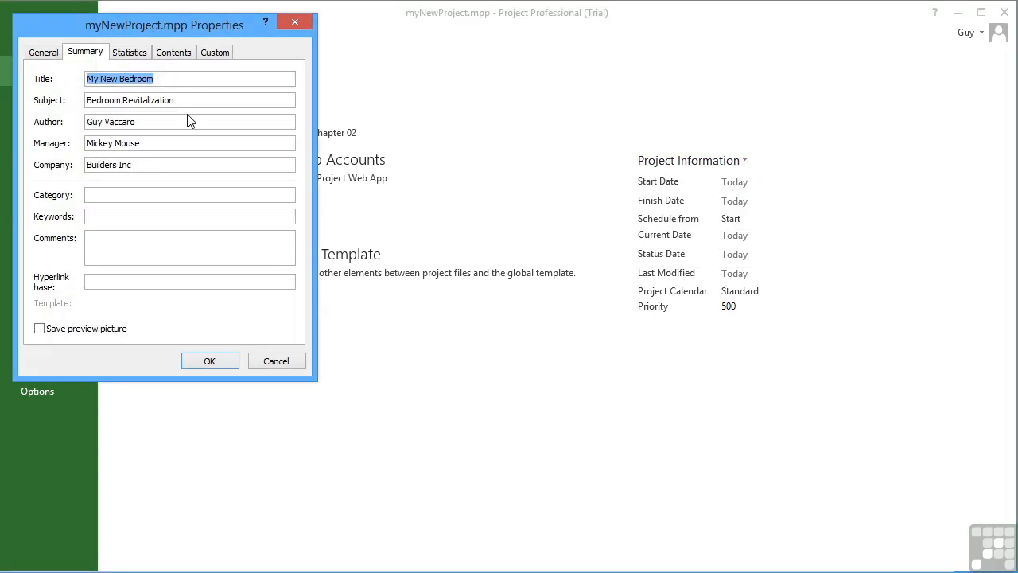
left_click(210, 361)
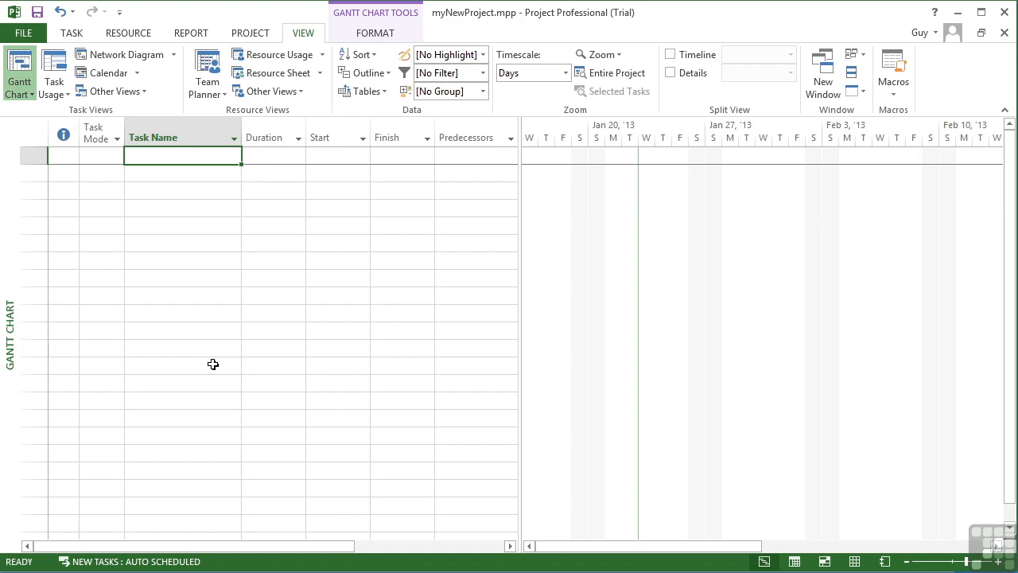
Open the project information settings, try scheduling from Project Finish Date, and return the option to Project Start Date.
left_click(250, 34)
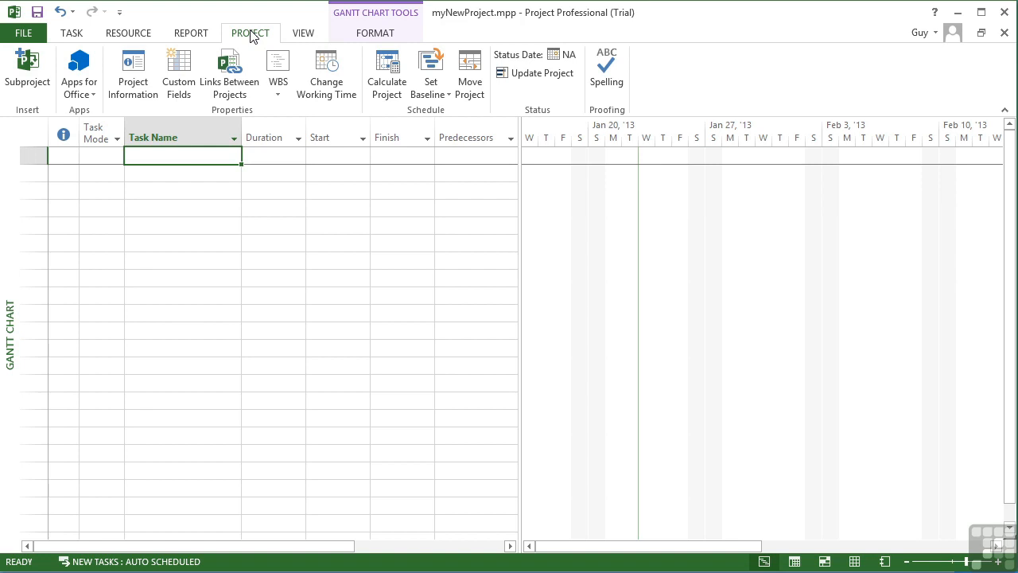
left_click(138, 68)
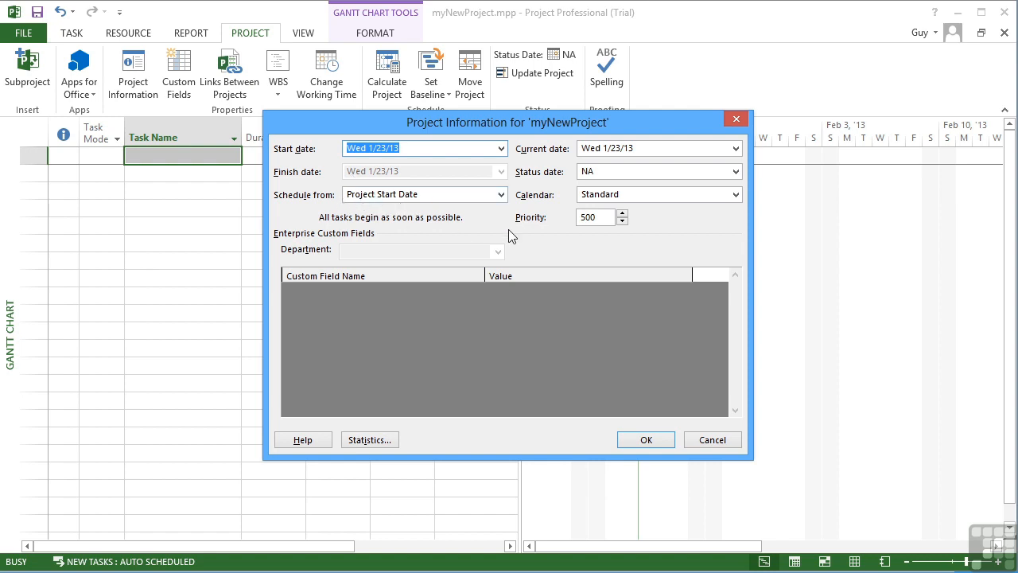
left_click(502, 195)
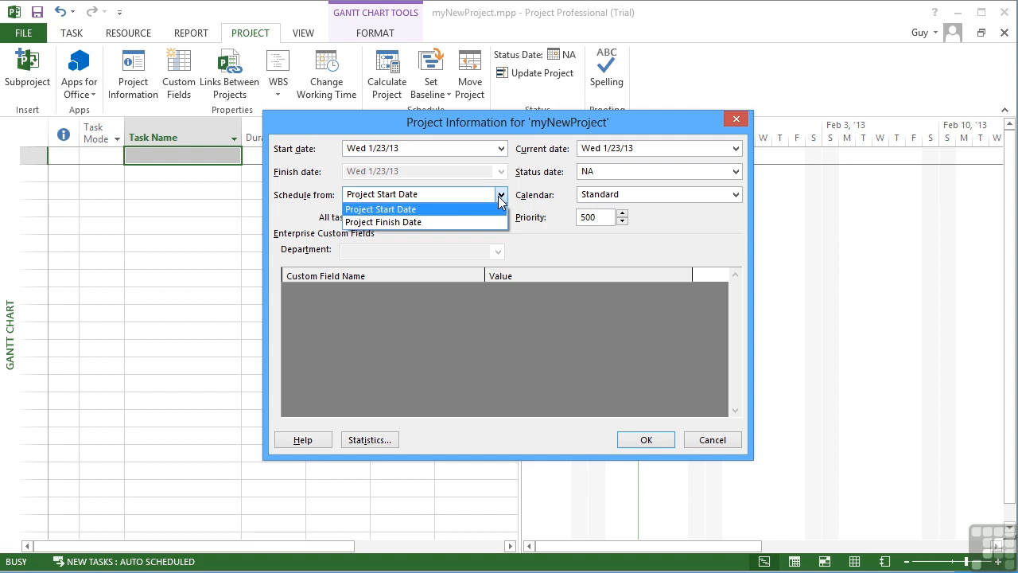
left_click(386, 223)
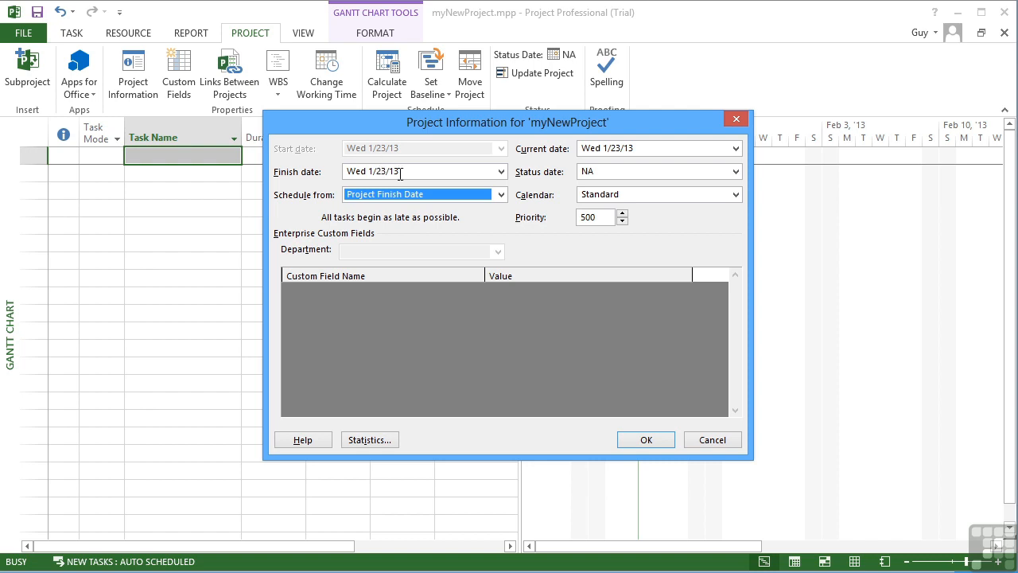
left_click(442, 199)
left_click(428, 212)
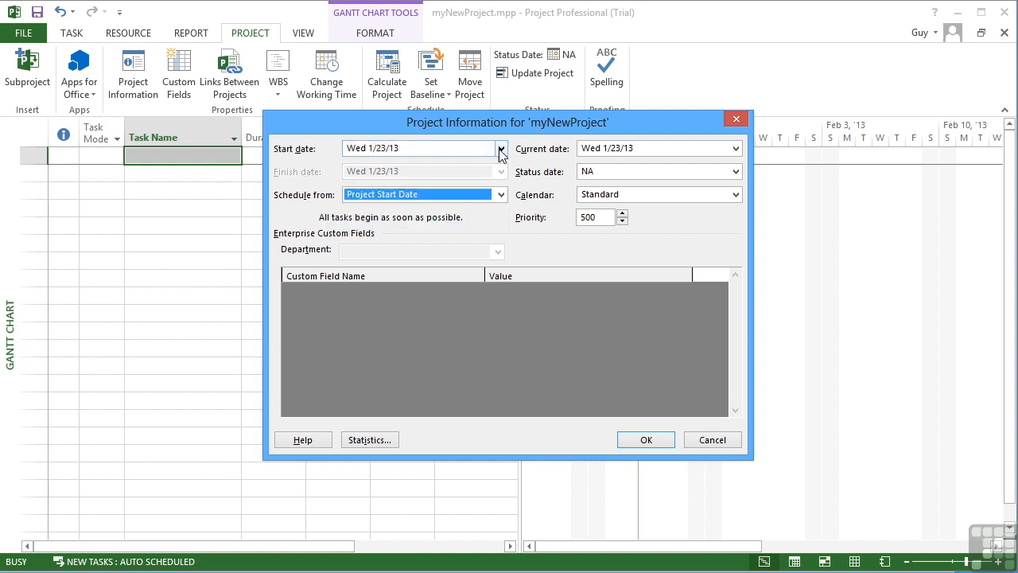
Set the project's start date to Tue 1/1/13, review the current date, status date and calendar options, and apply the settings.
left_click(501, 150)
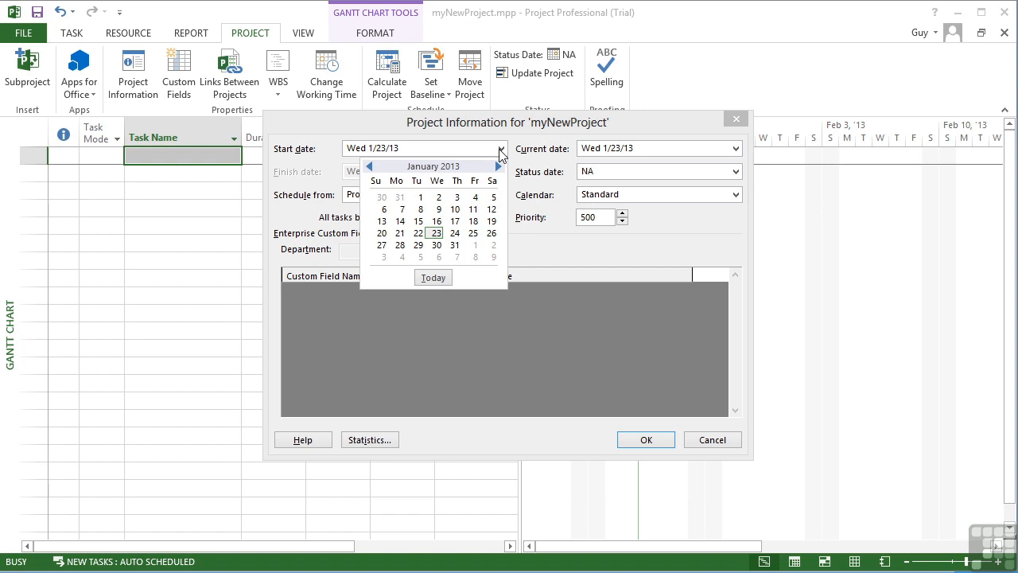
left_click(422, 199)
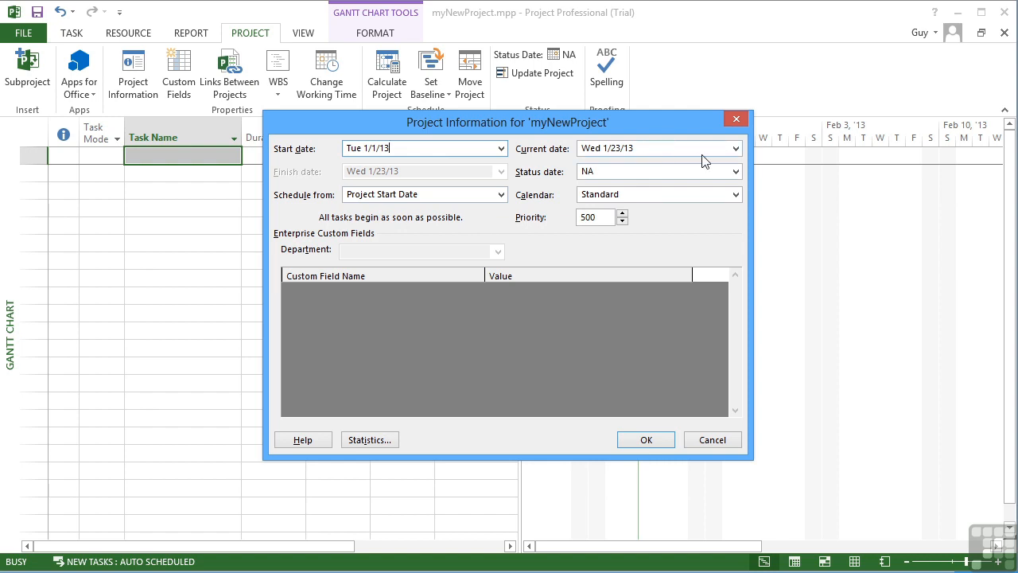
left_click(736, 149)
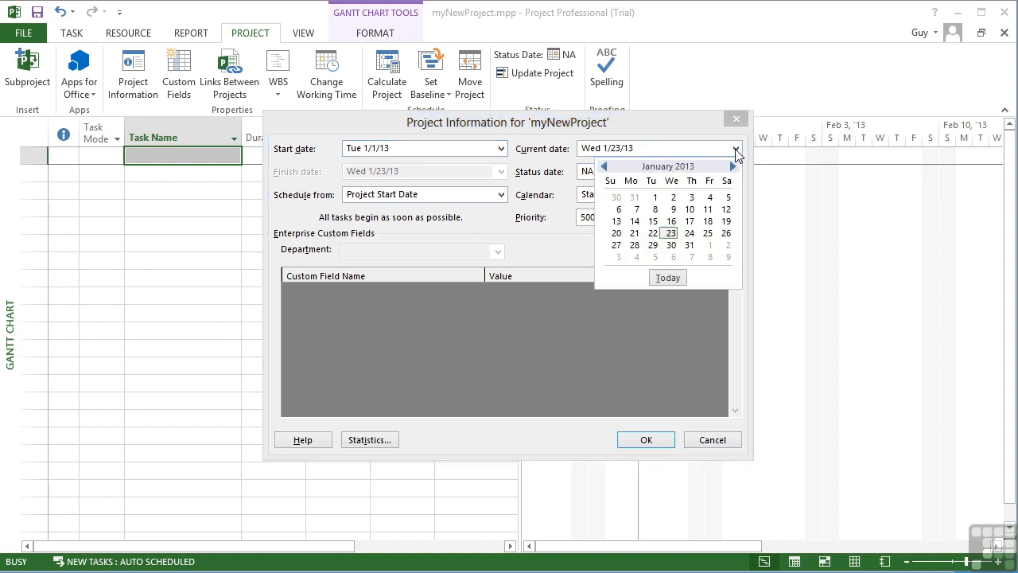
left_click(715, 148)
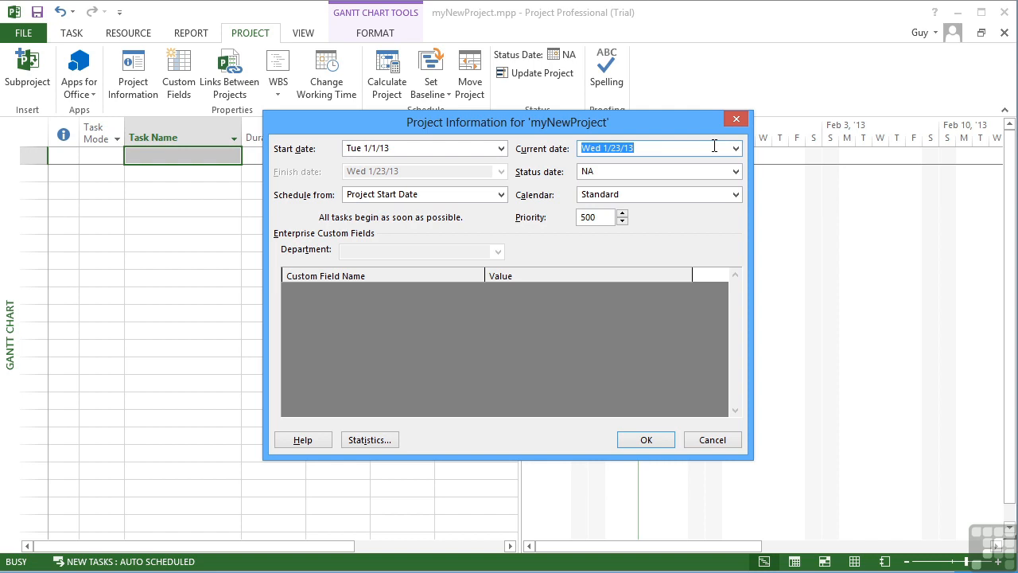
left_click(634, 174)
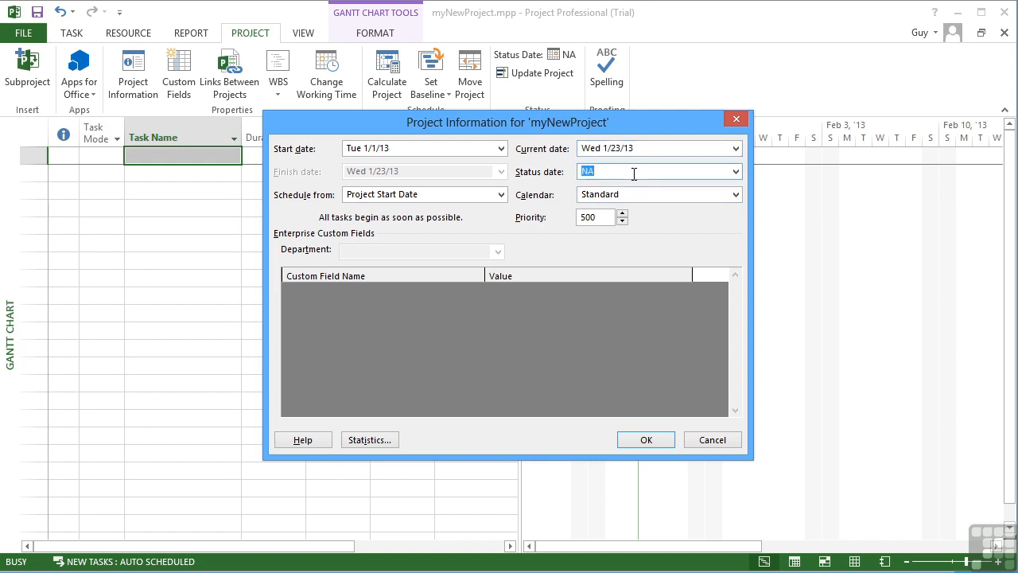
left_click(736, 195)
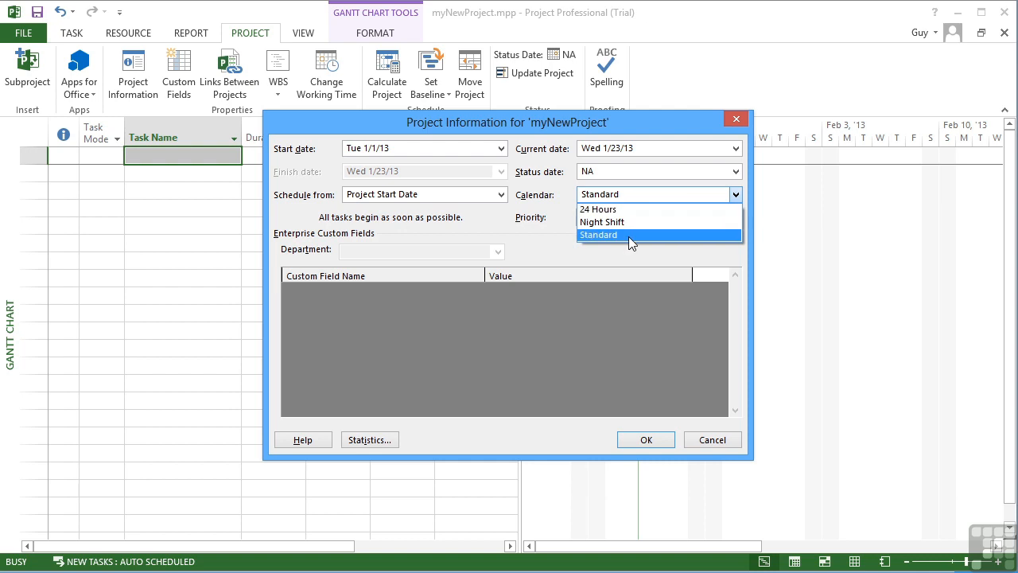
left_click(653, 194)
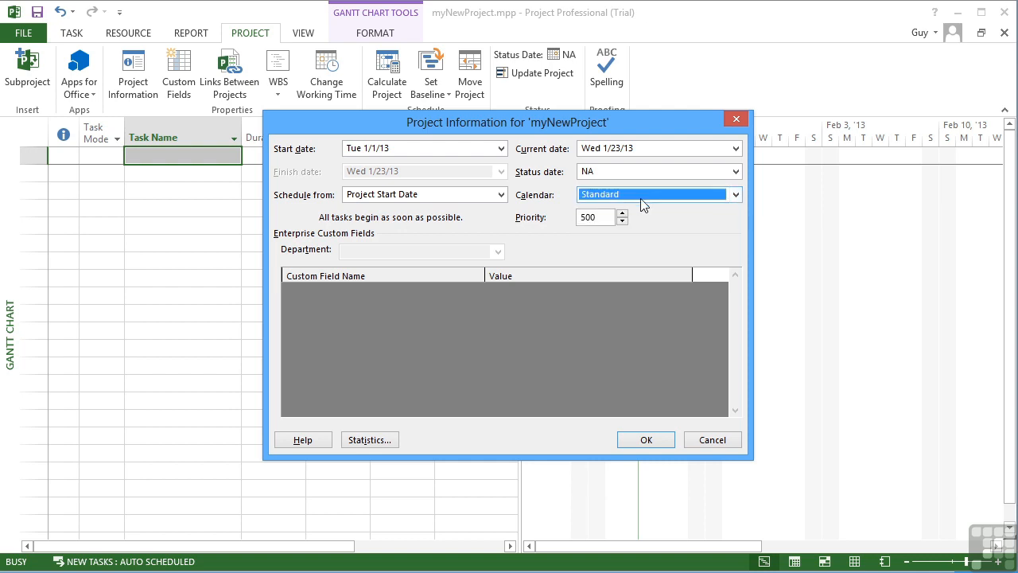
left_click_drag(667, 123, 486, 124)
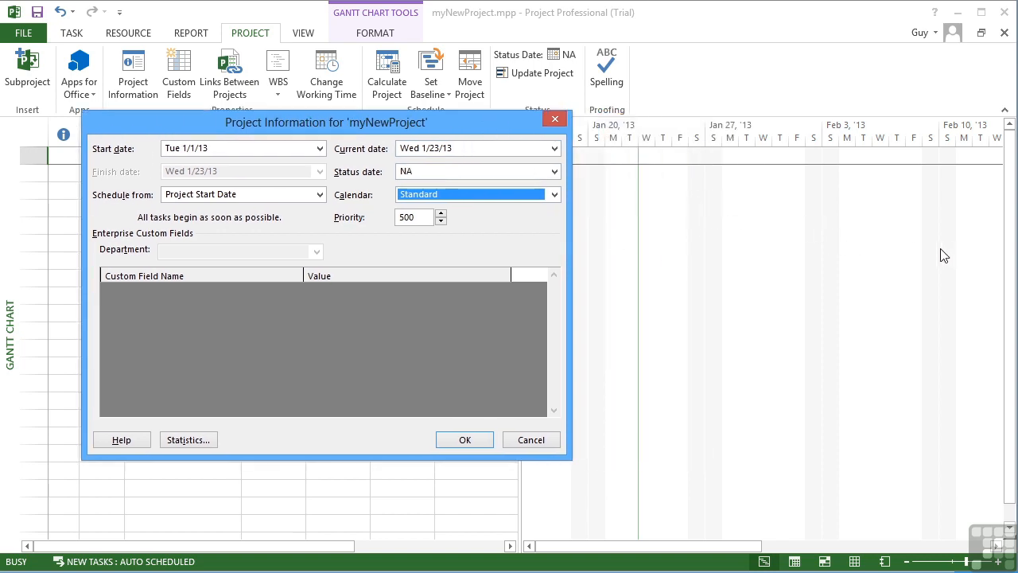
left_click_drag(463, 122, 656, 110)
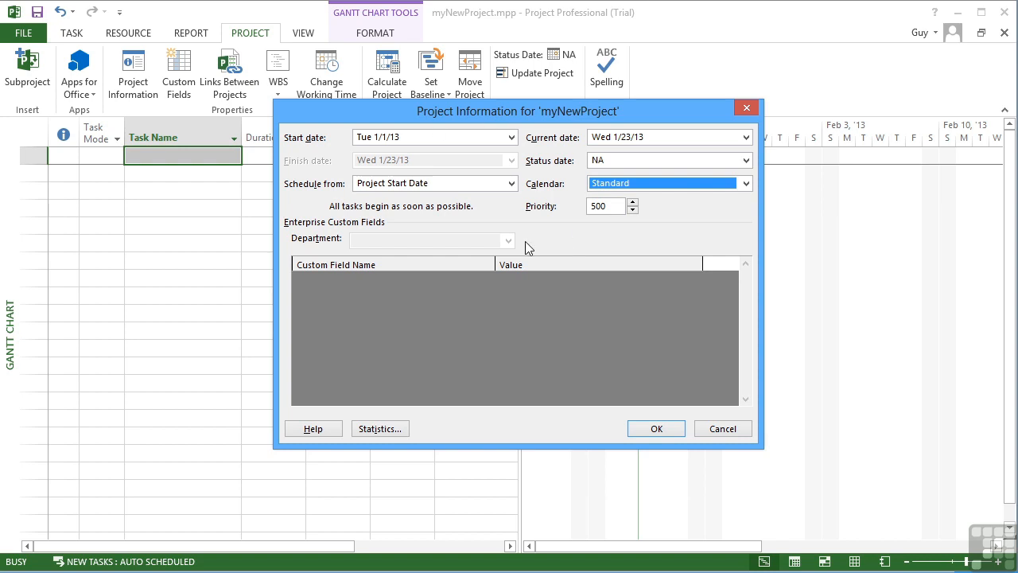
left_click(657, 429)
Check the project dates on the file information page and the summary details in the advanced properties.
left_click(23, 33)
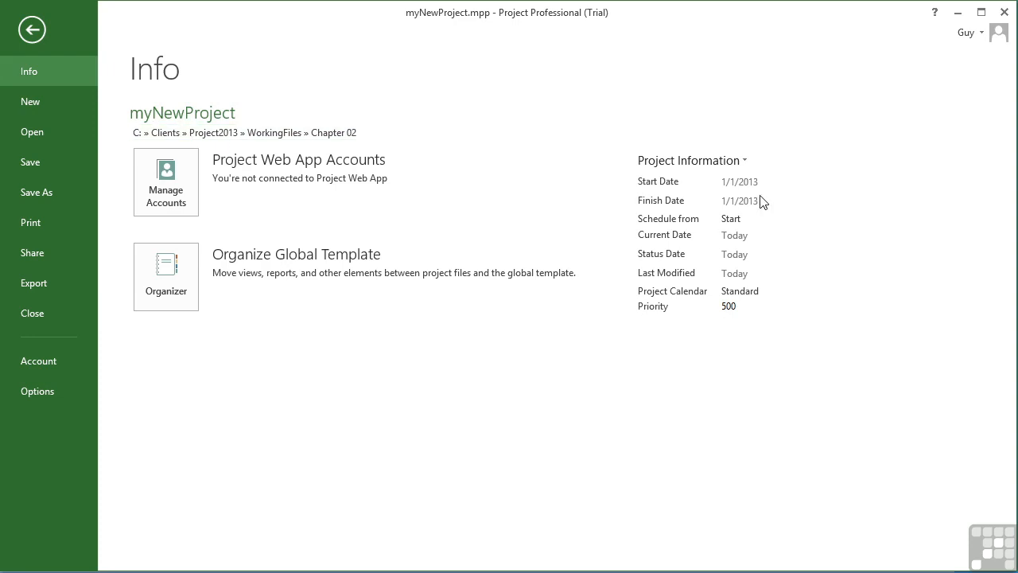
left_click(727, 160)
left_click(719, 187)
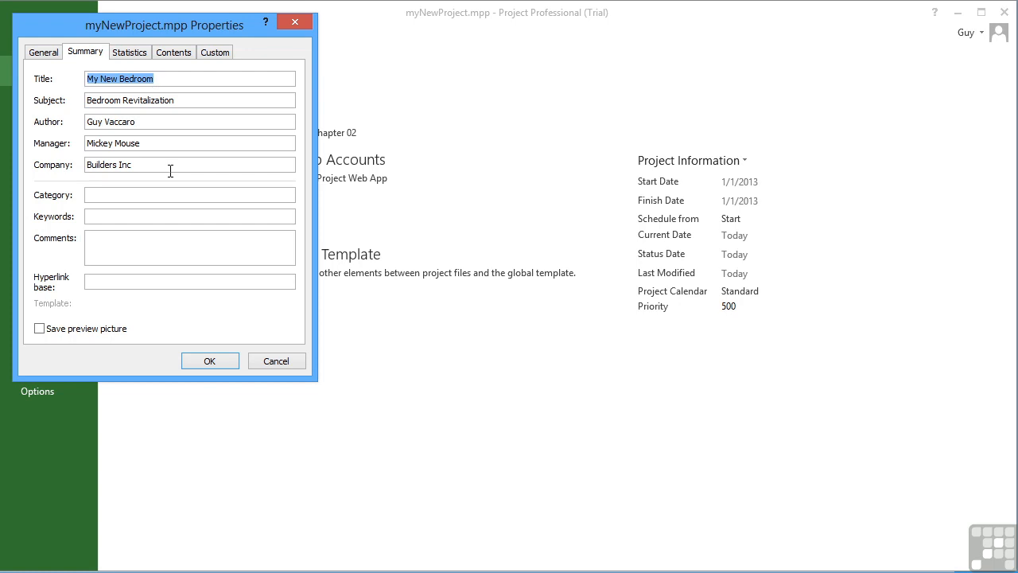
left_click(221, 361)
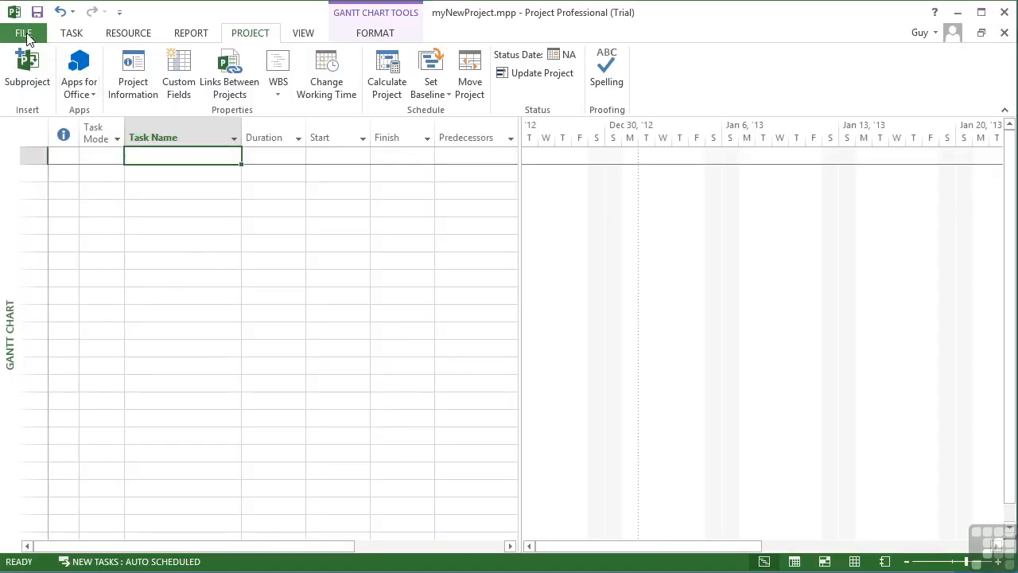
Examine the start date calendar and the schedule-from choices offered on the file information page.
left_click(25, 32)
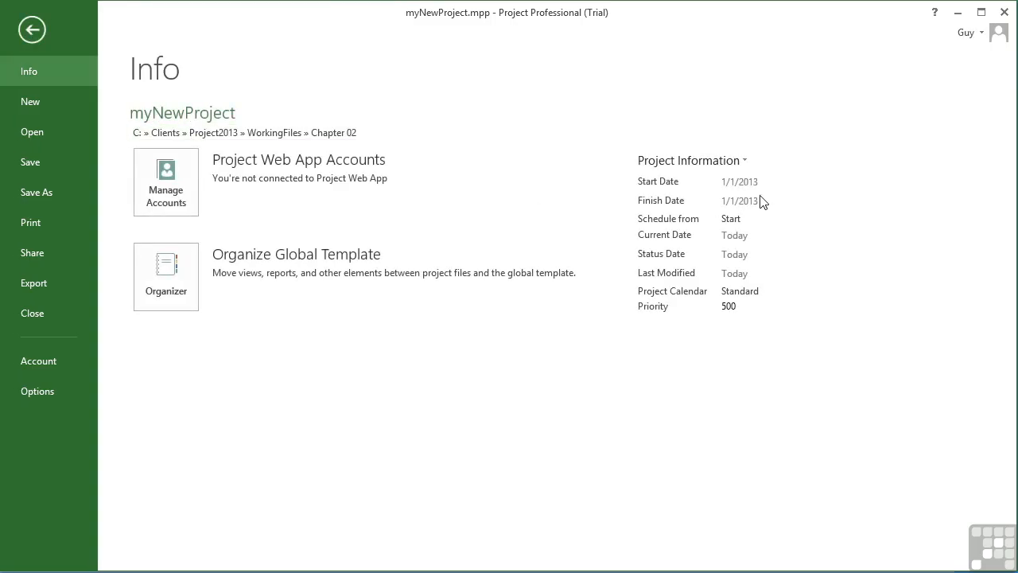
left_click(776, 182)
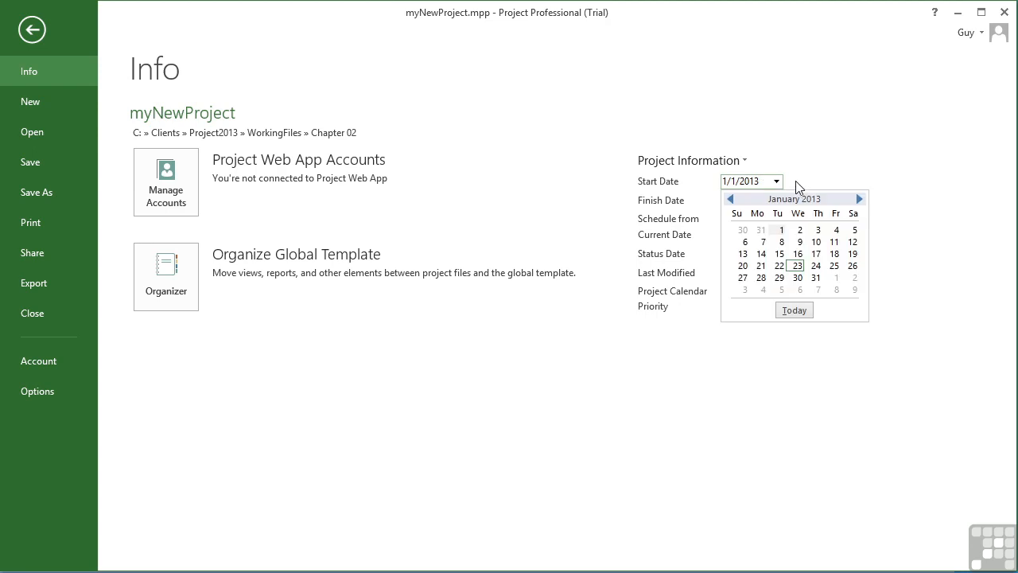
left_click(788, 182)
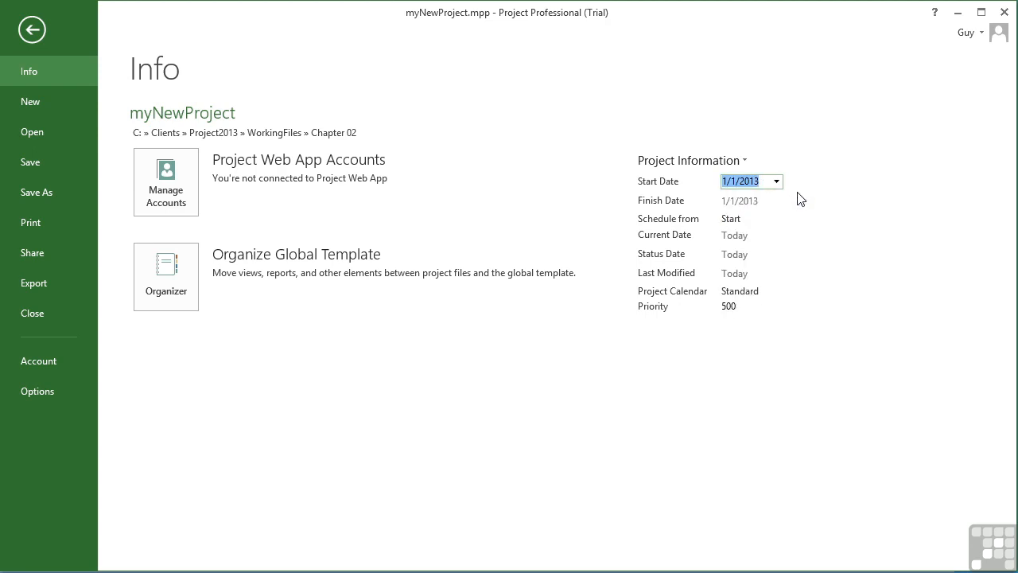
left_click(843, 218)
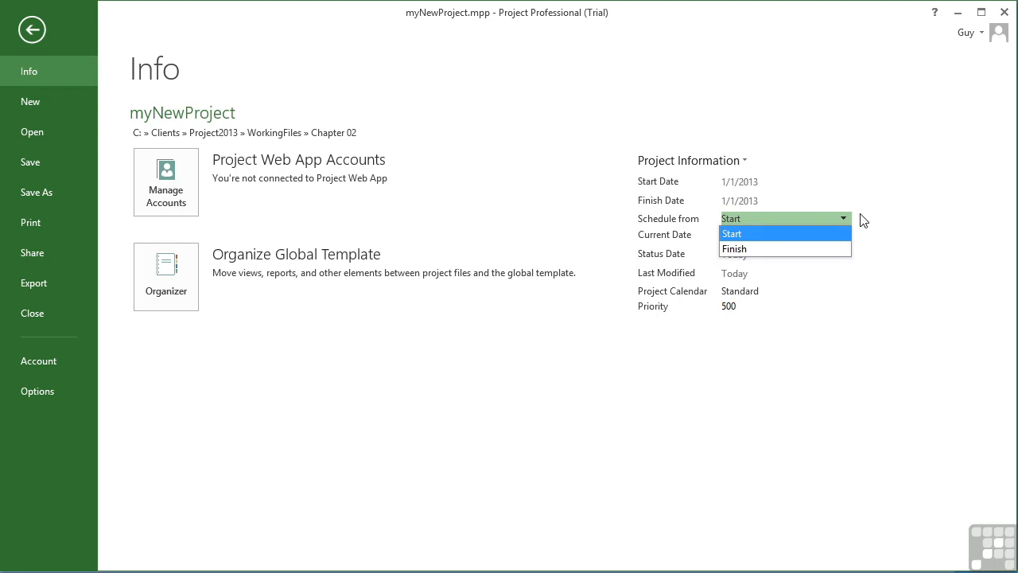
left_click(860, 214)
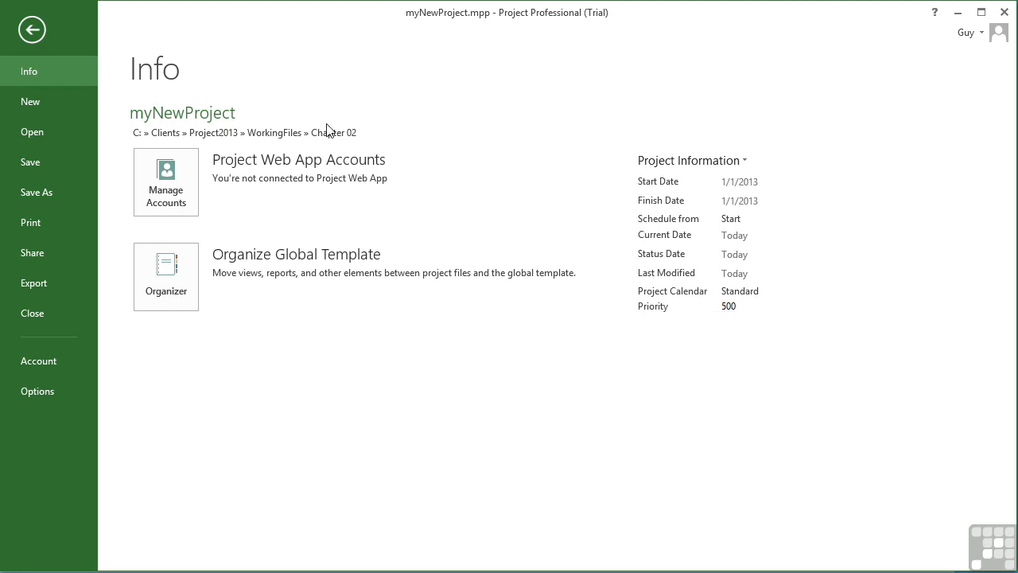
Return to the Gantt chart and review the dates and calendar in the project information settings, then close them.
left_click(44, 30)
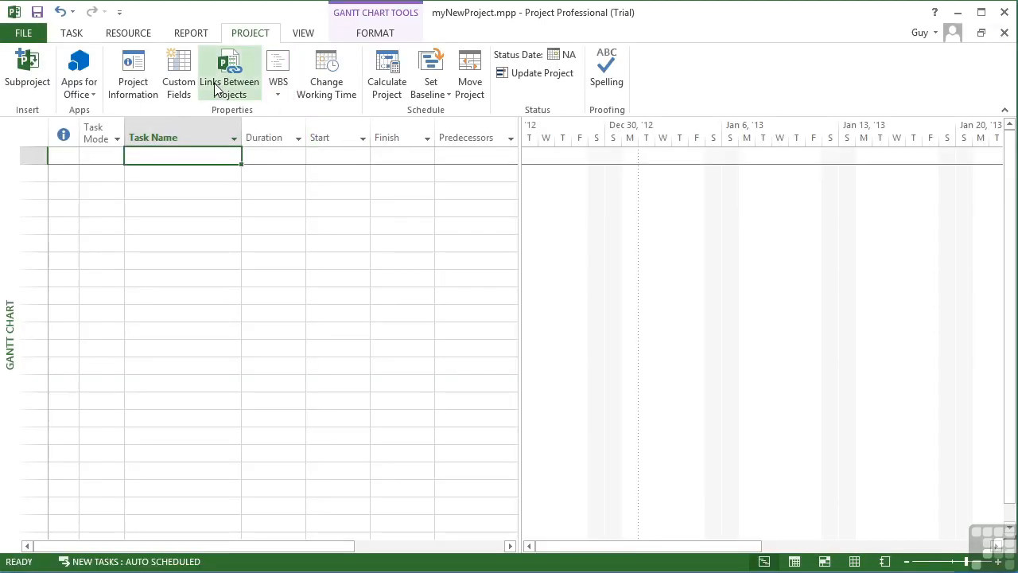
left_click(143, 80)
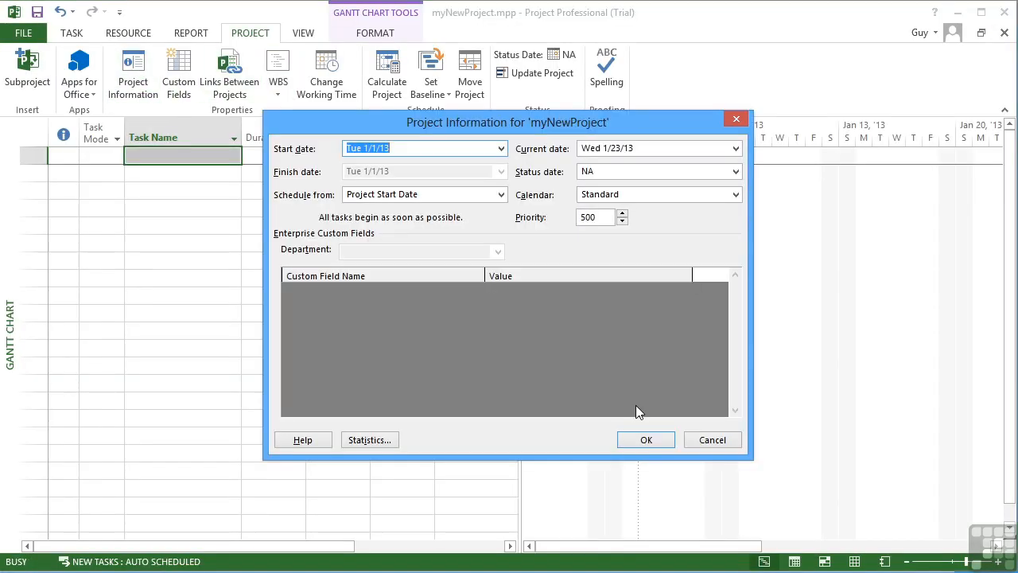
left_click(666, 441)
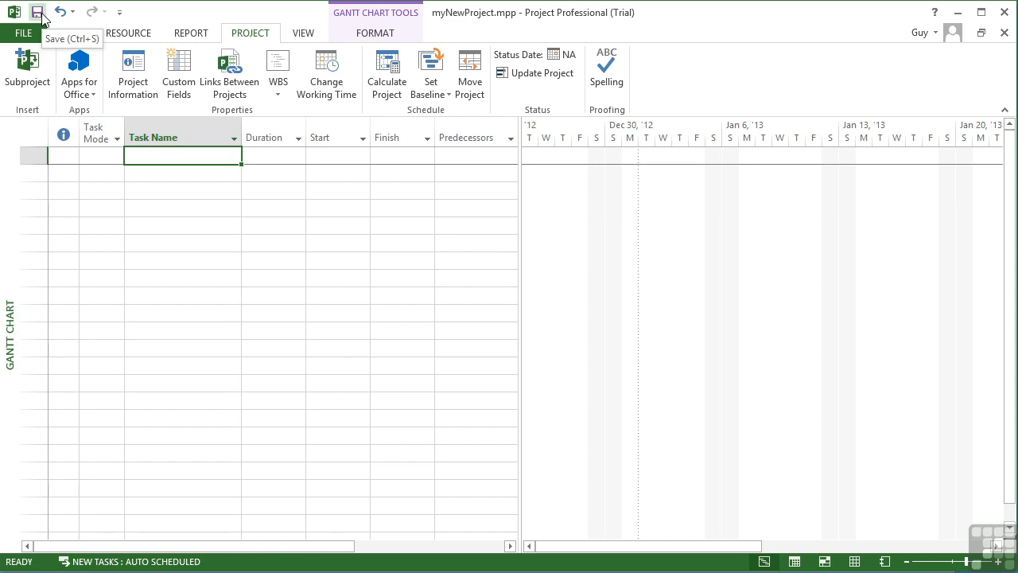
mouse_move(120, 137)
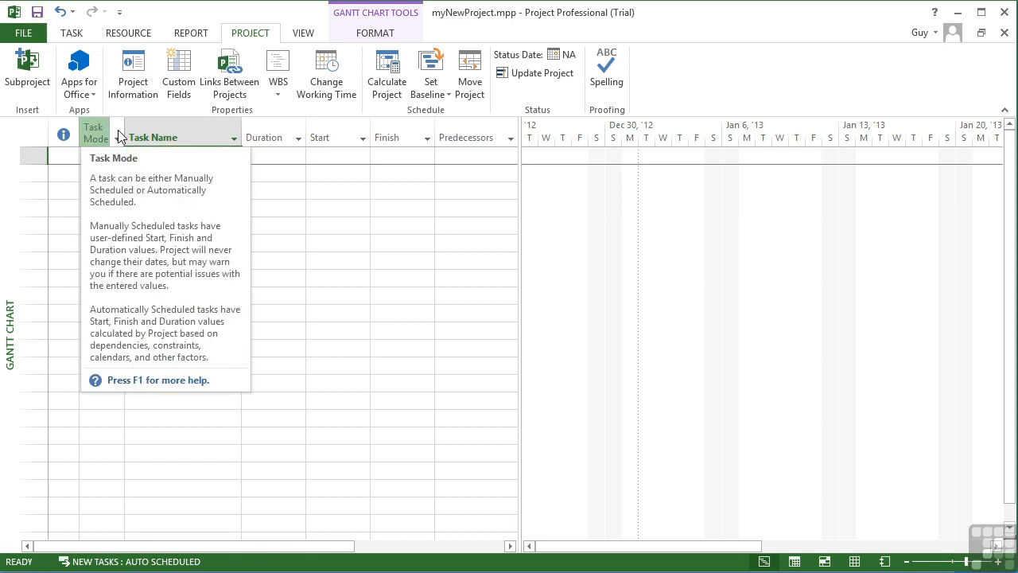